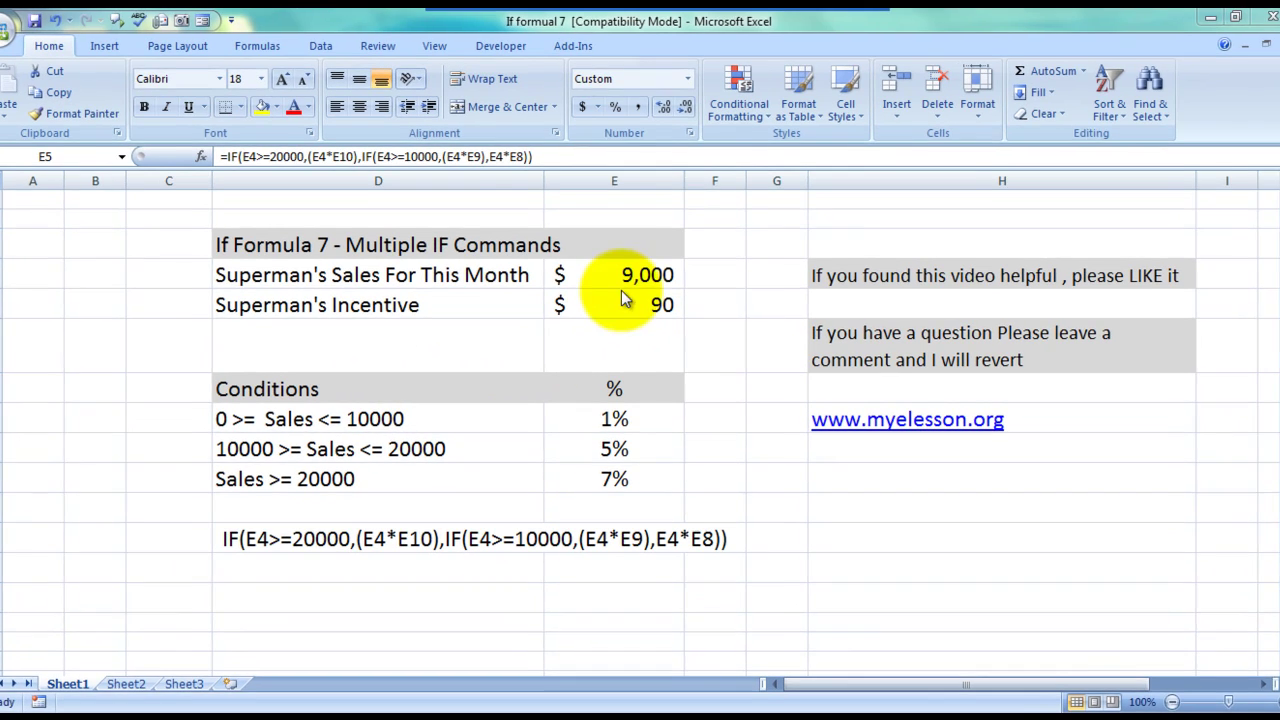
Test the incentive formula by setting Superman's sales for this month in E4 to 11,000
{"action": "left_click", "coordinate": [630, 307]}
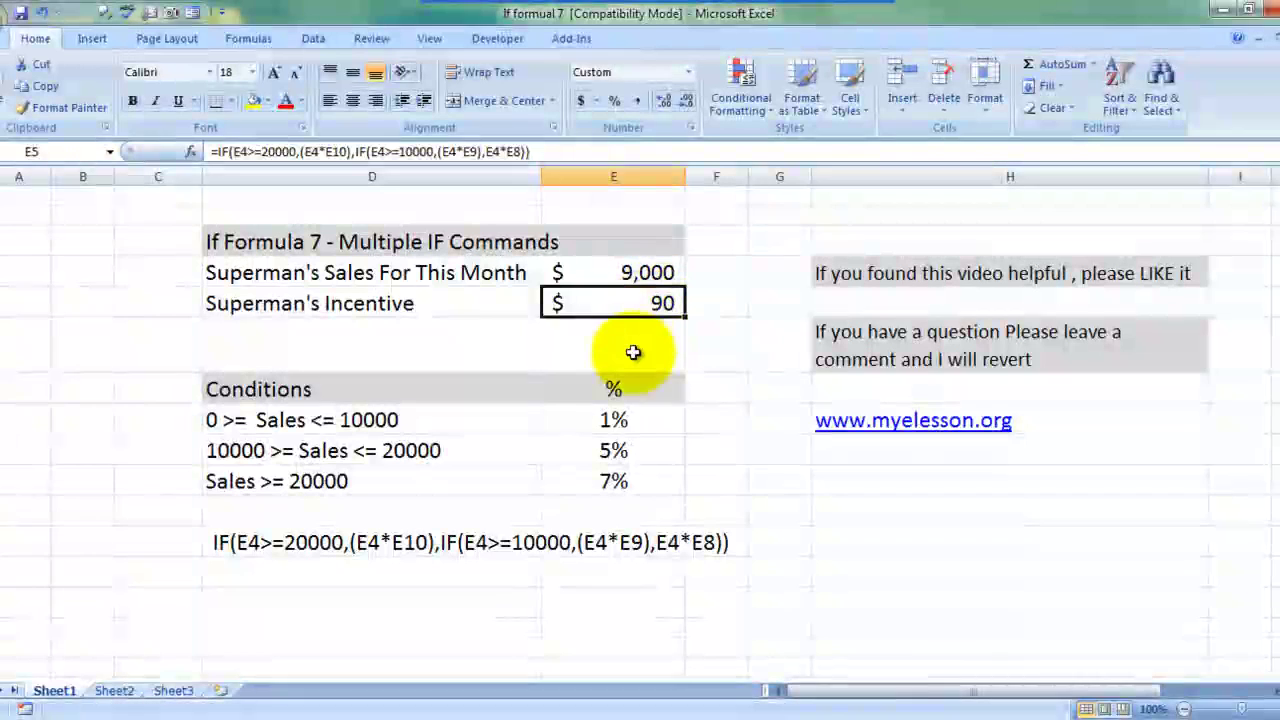
{"action": "left_click", "coordinate": [643, 263]}
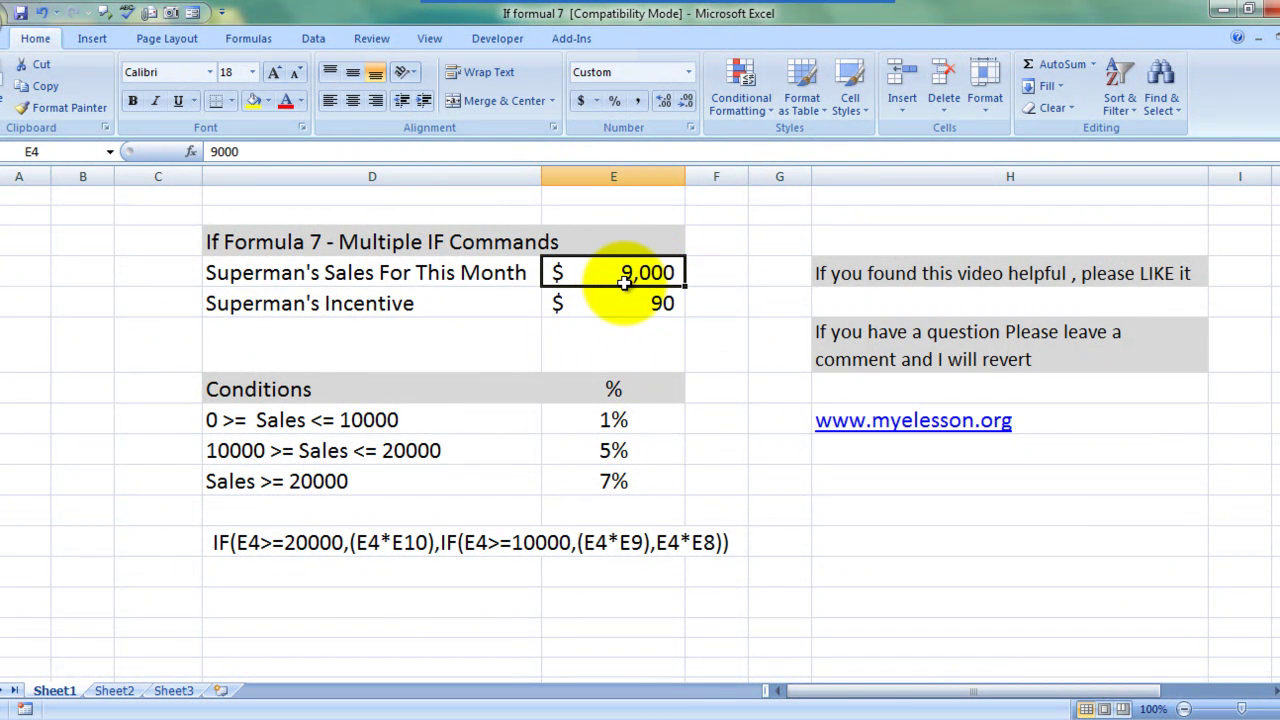
{"action": "type", "text": "11"}
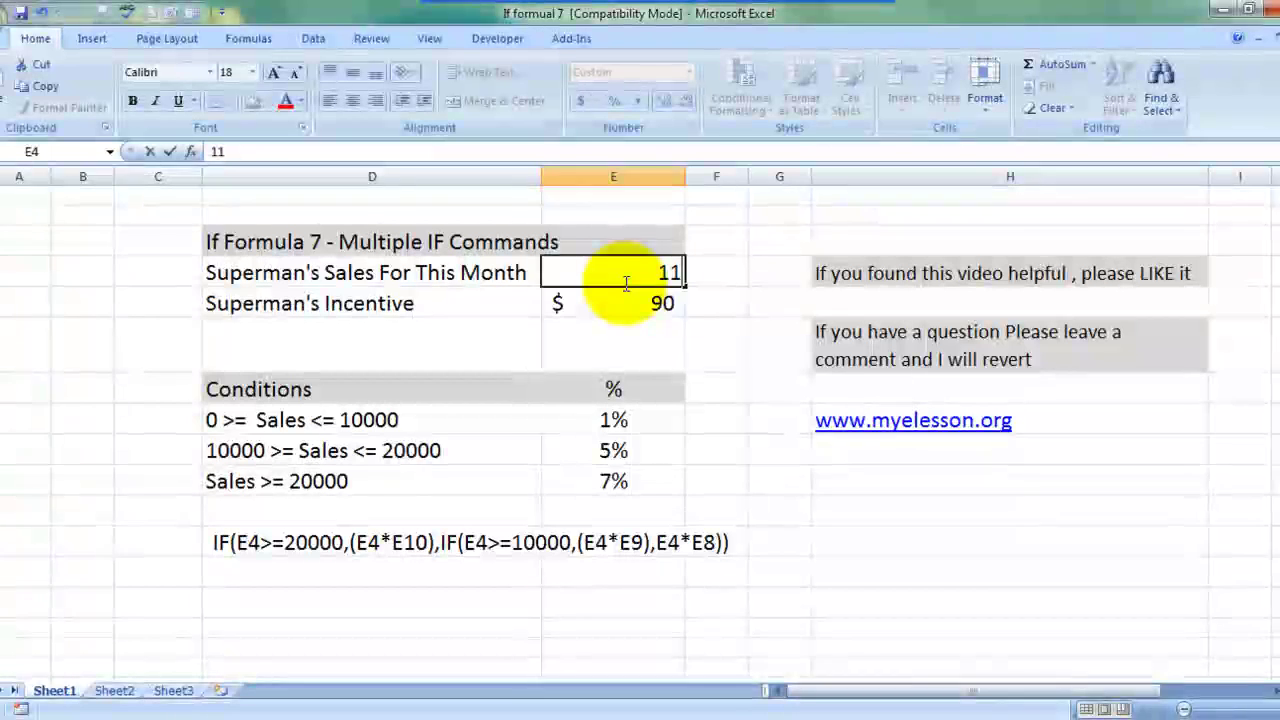
{"action": "type", "text": ",0000"}
{"action": "key", "text": "Return"}
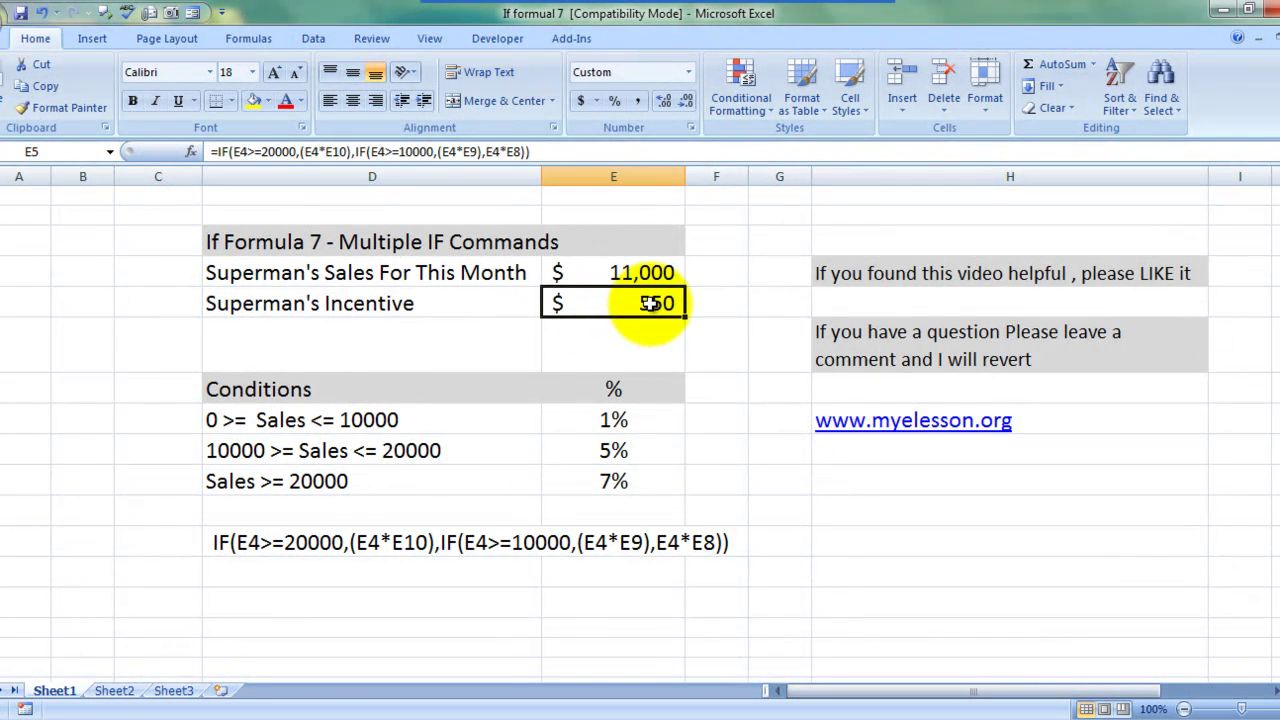
Change Superman's sales for this month in E4 to 22,000 to test the top incentive tier
{"action": "key", "text": "Up"}
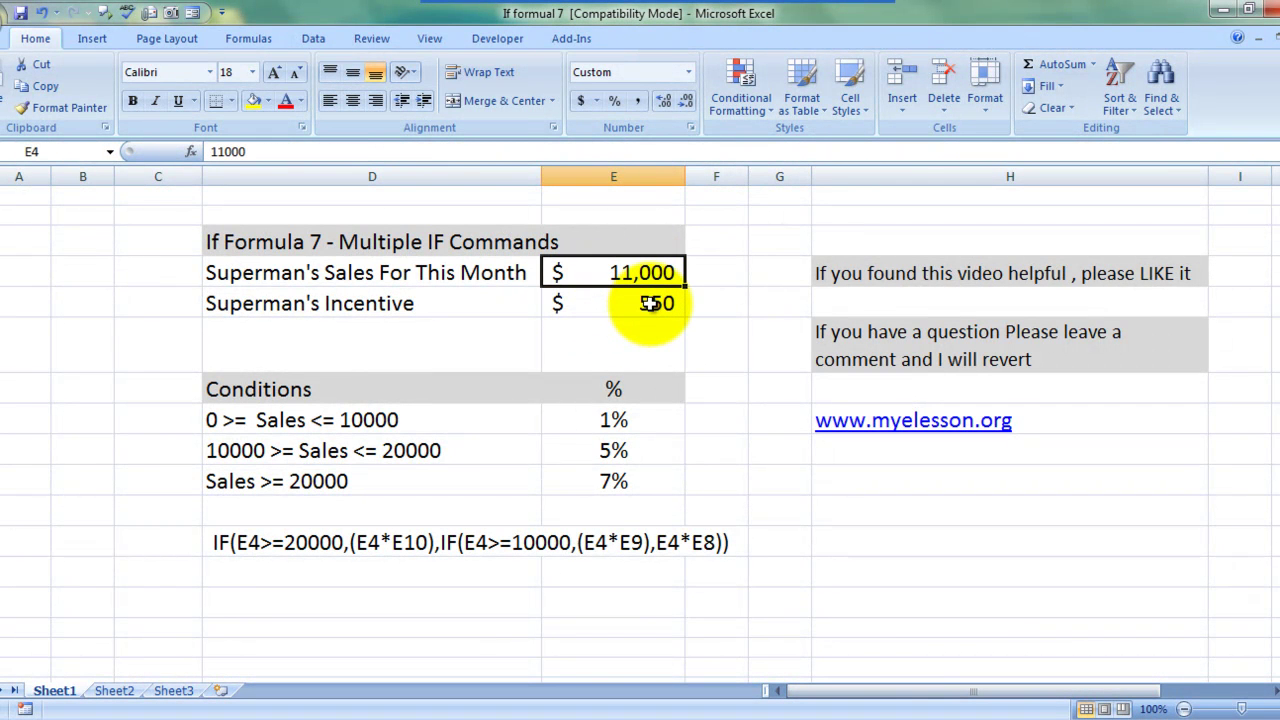
{"action": "type", "text": "22"}
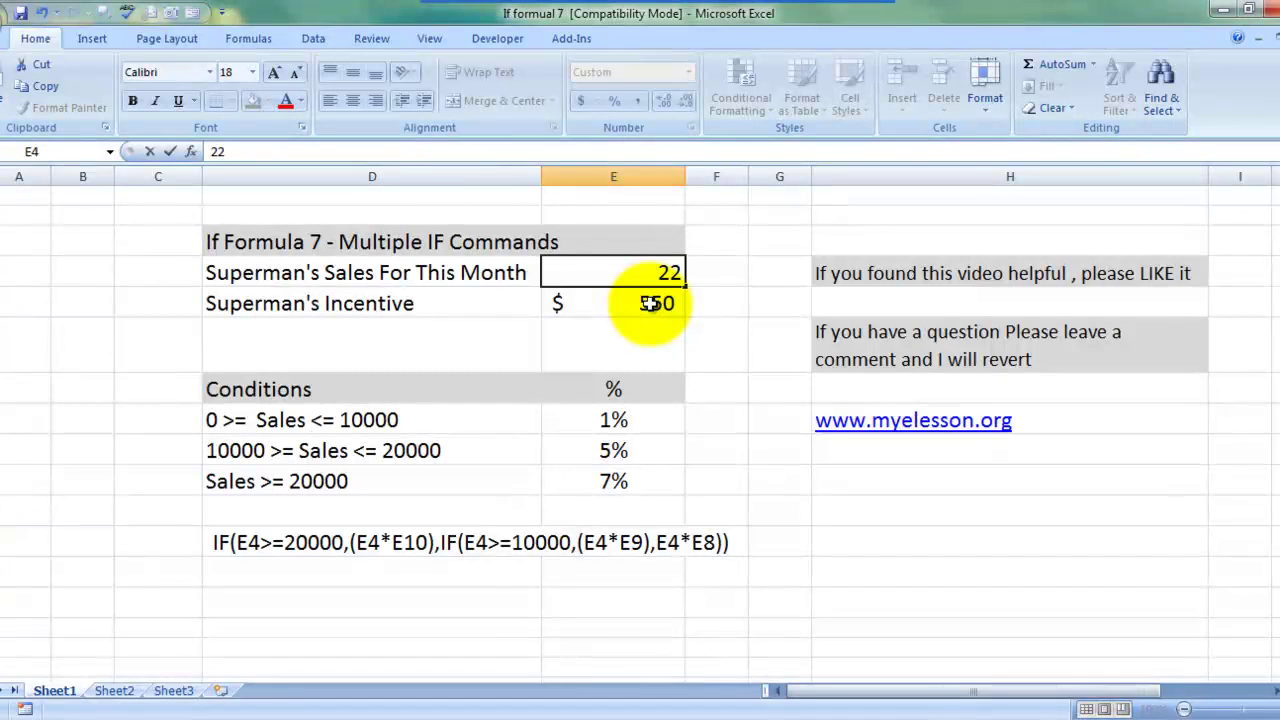
{"action": "type", "text": ",00000"}
{"action": "key", "text": "Return"}
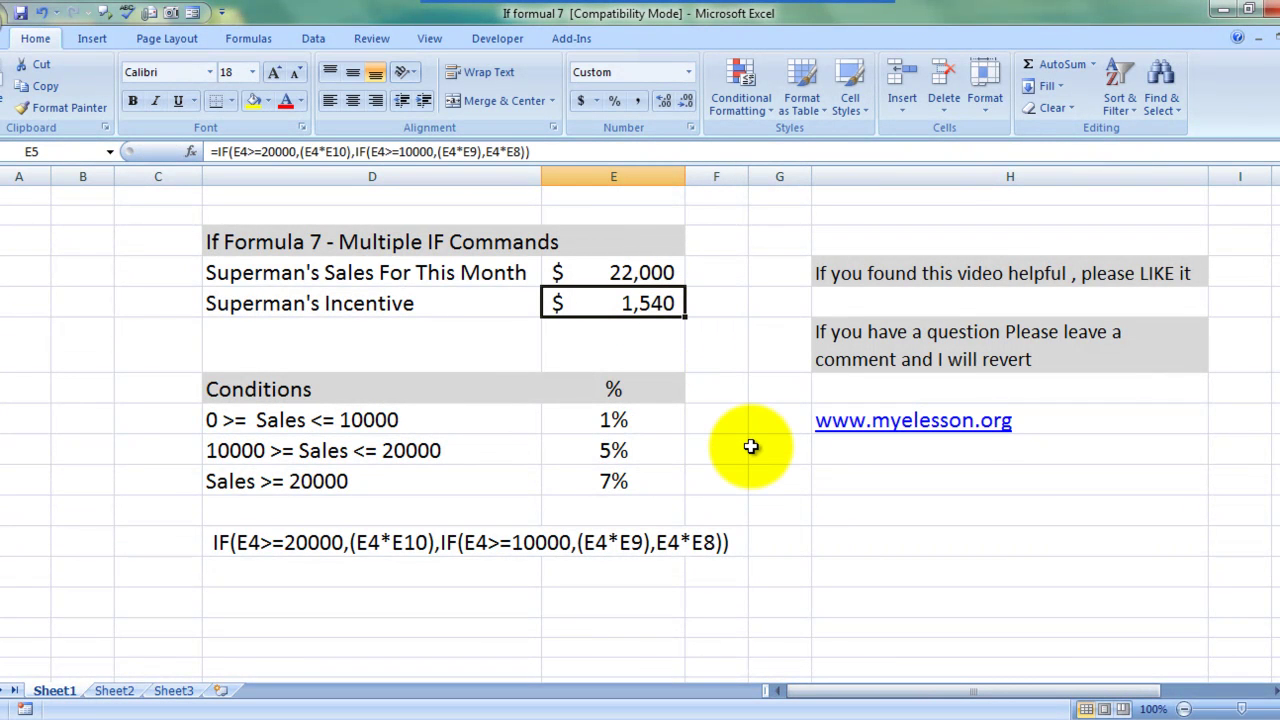
Clear the existing formula from Superman's Incentive cell E5
{"action": "left_click", "coordinate": [640, 272]}
{"action": "key", "text": "Down"}
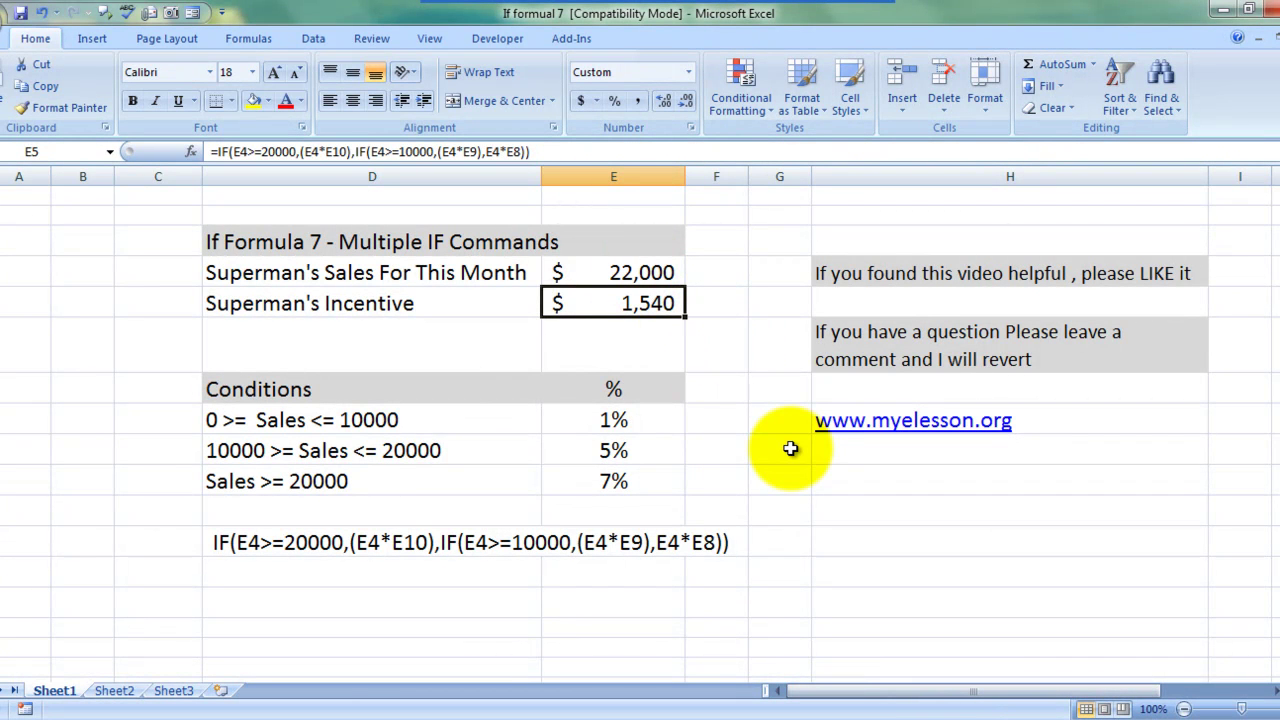
{"action": "key", "text": "Delete"}
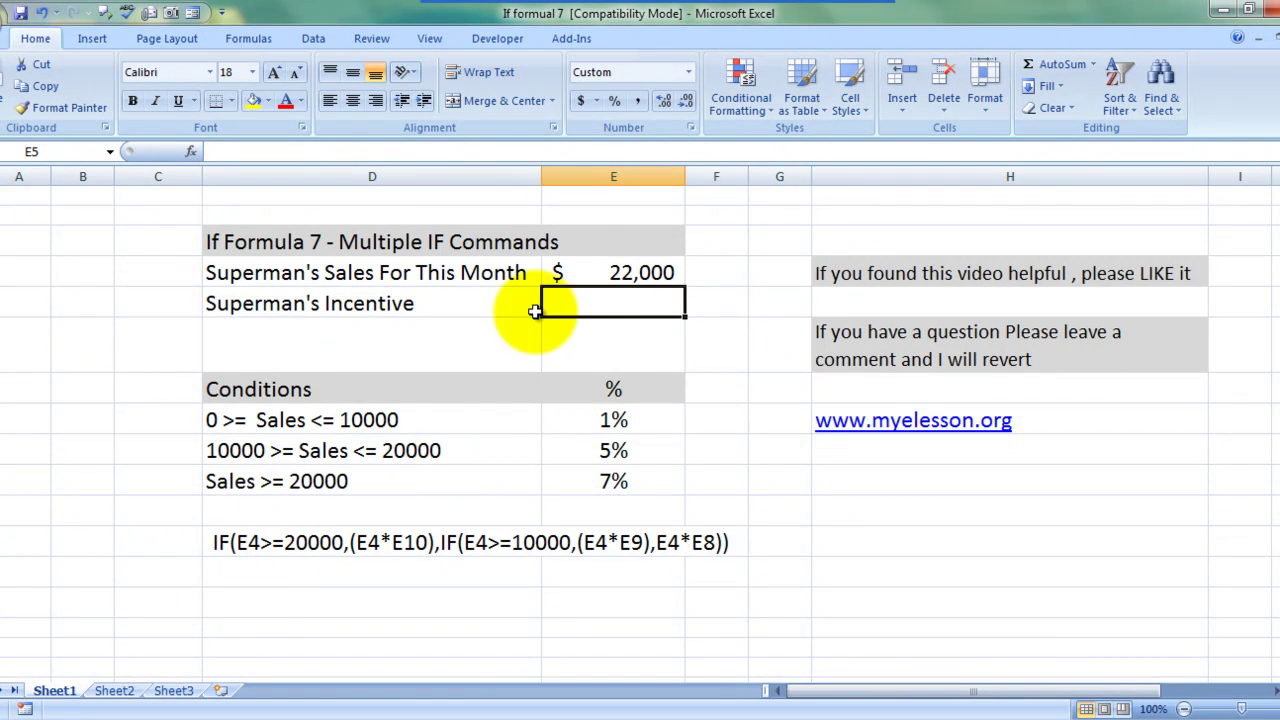
Begin an IF formula in E5 that tests E4>=20000 and returns (E4*E10) when true
{"action": "type", "text": "=if"}
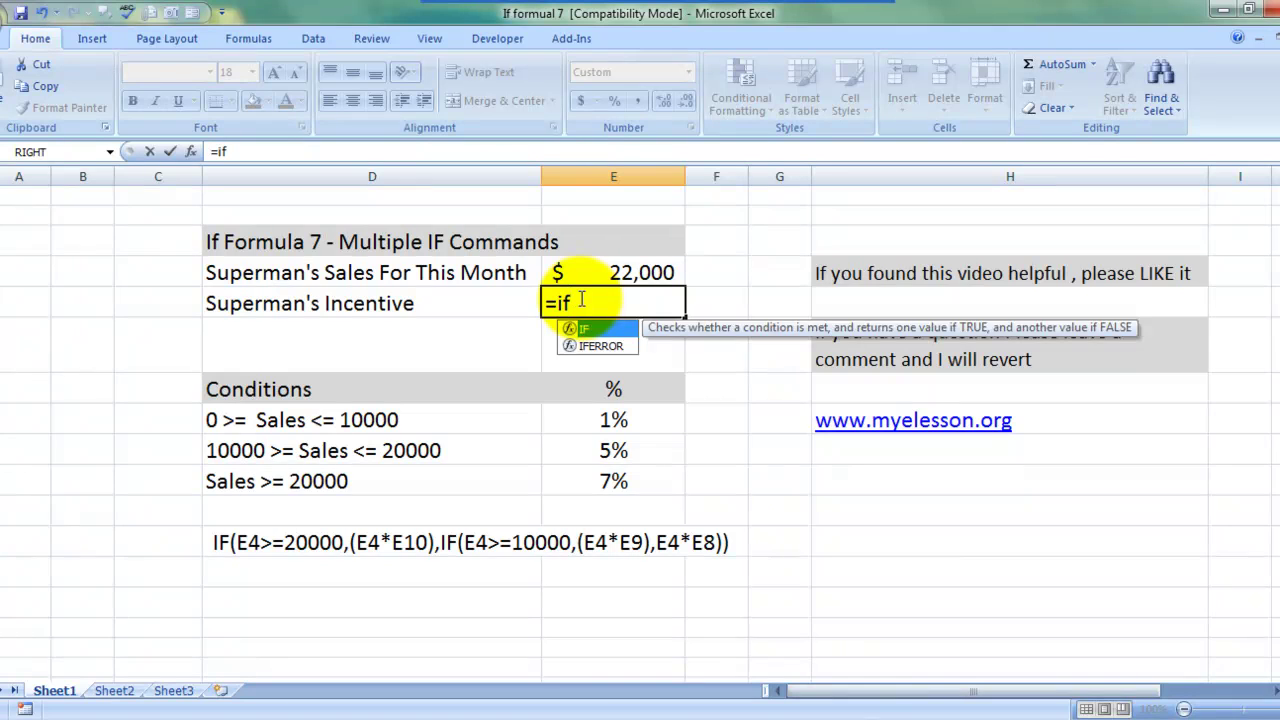
{"action": "key", "text": "Tab"}
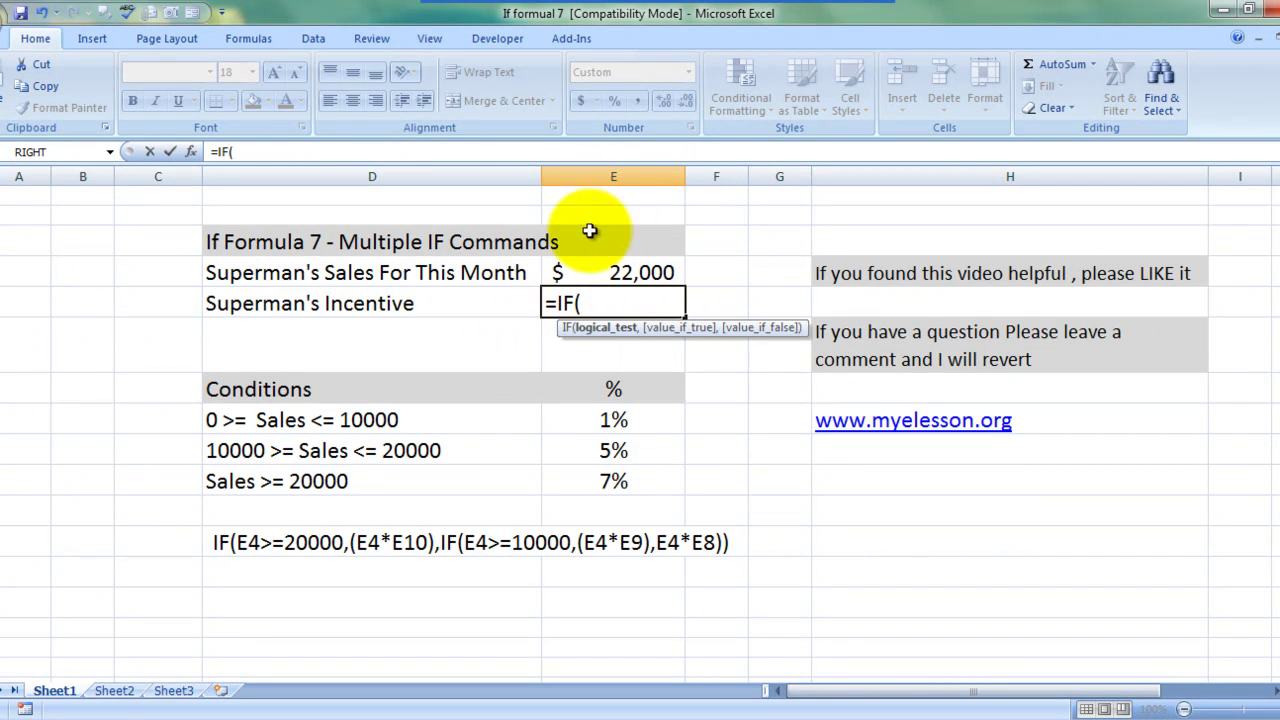
{"action": "left_click", "coordinate": [612, 283]}
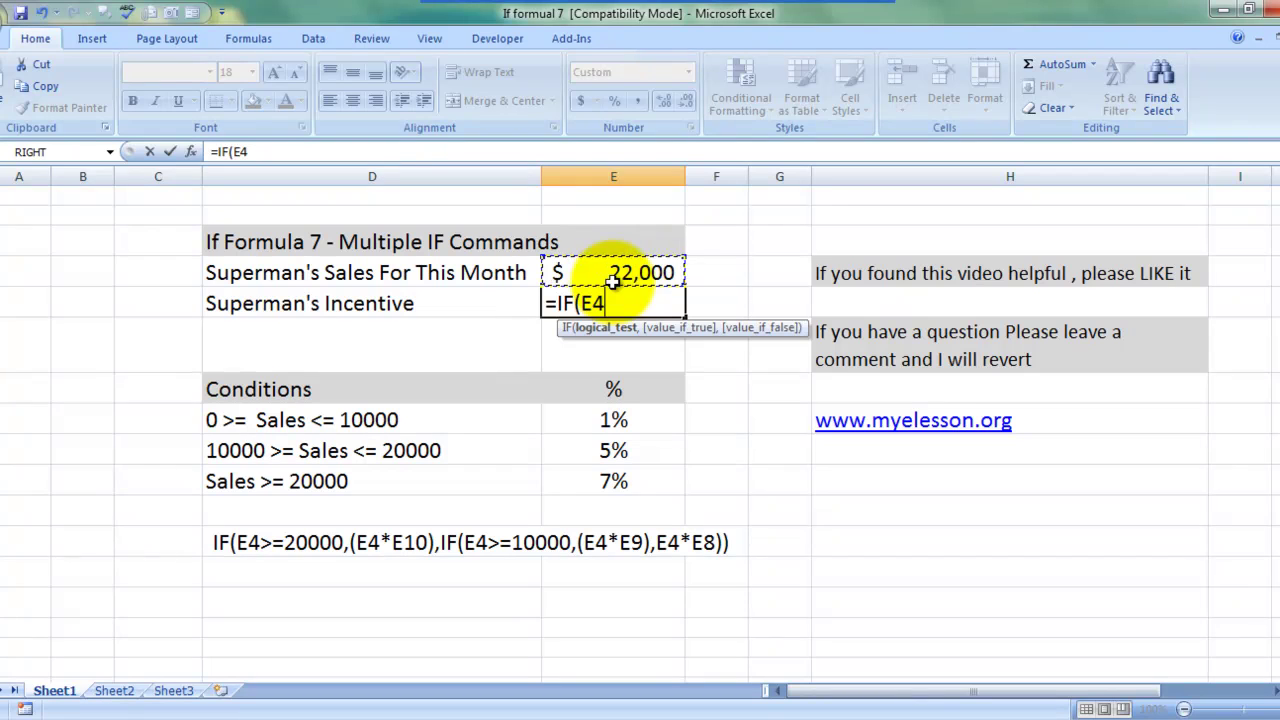
{"action": "type", "text": ">=2"}
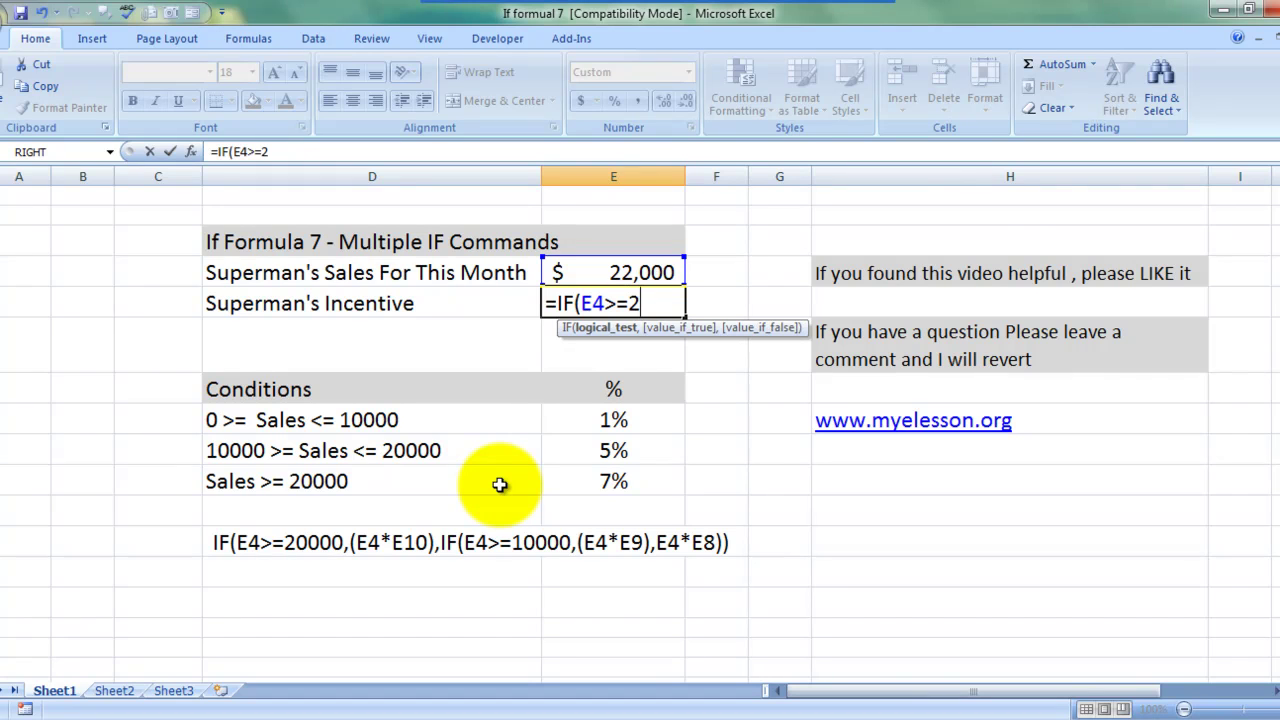
{"action": "type", "text": "0000,"}
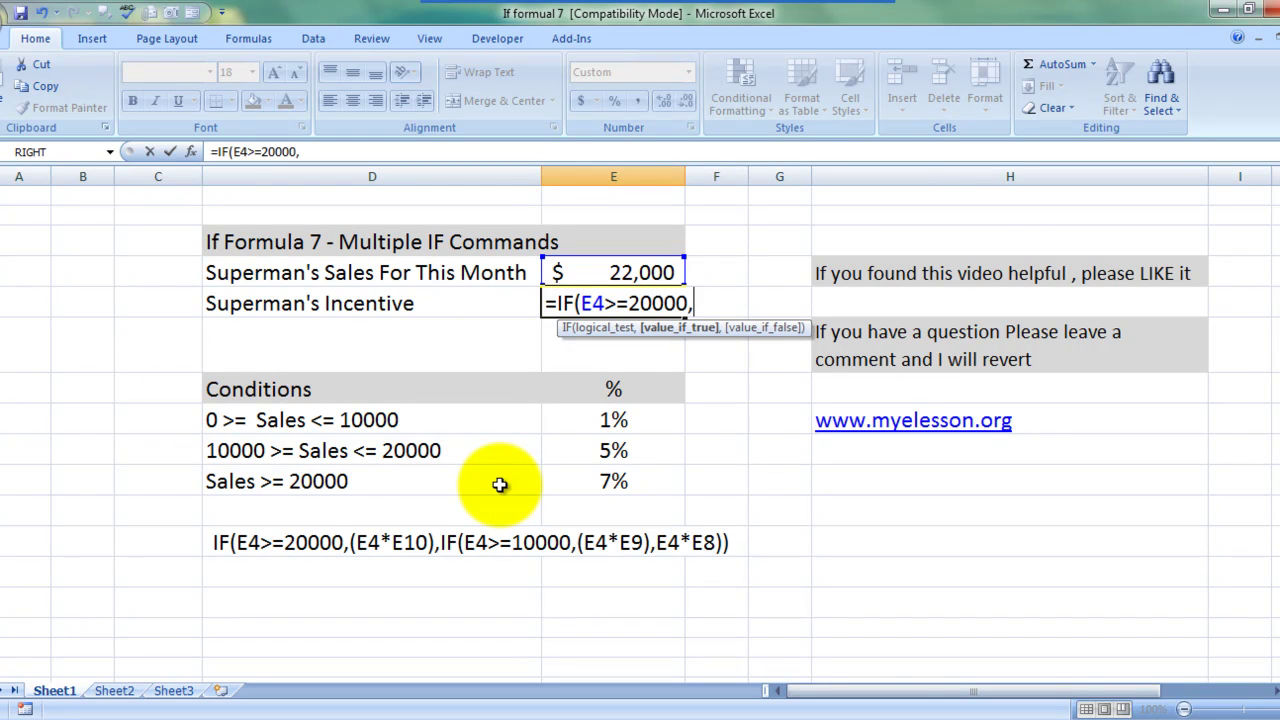
{"action": "type", "text": "("}
{"action": "left_click", "coordinate": [622, 272]}
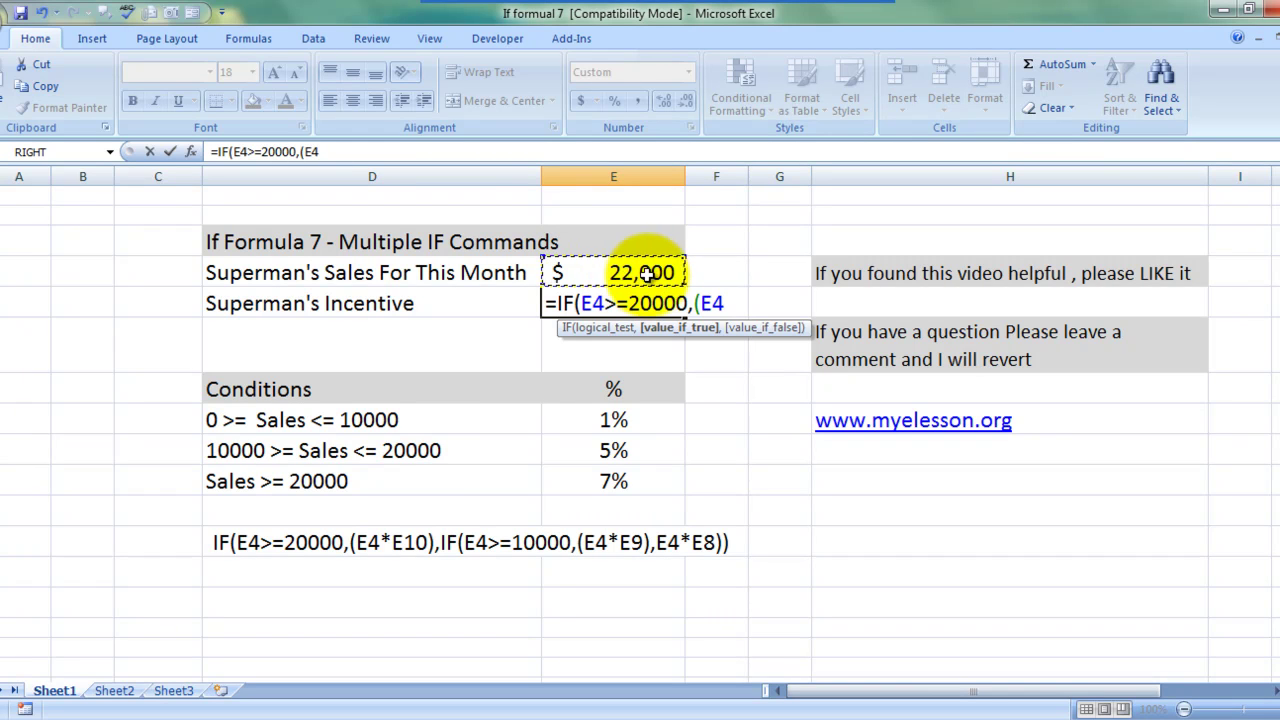
{"action": "type", "text": "*"}
{"action": "left_click", "coordinate": [594, 482]}
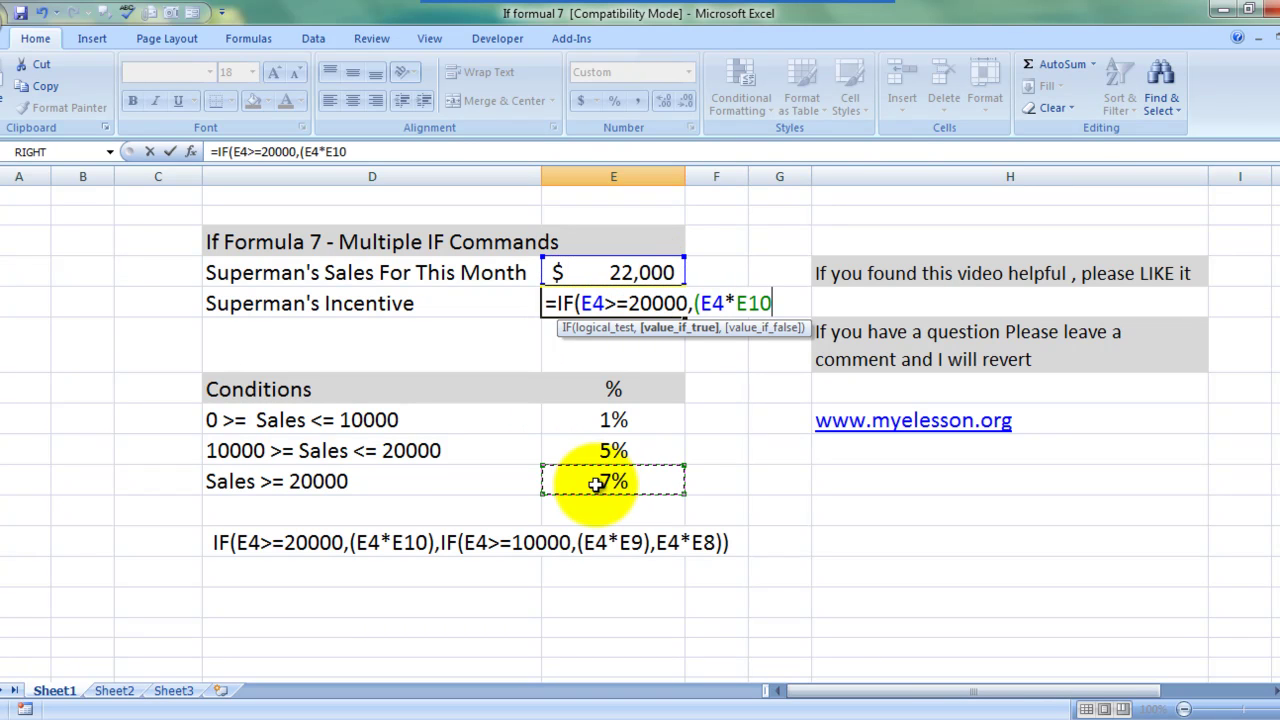
{"action": "type", "text": "),"}
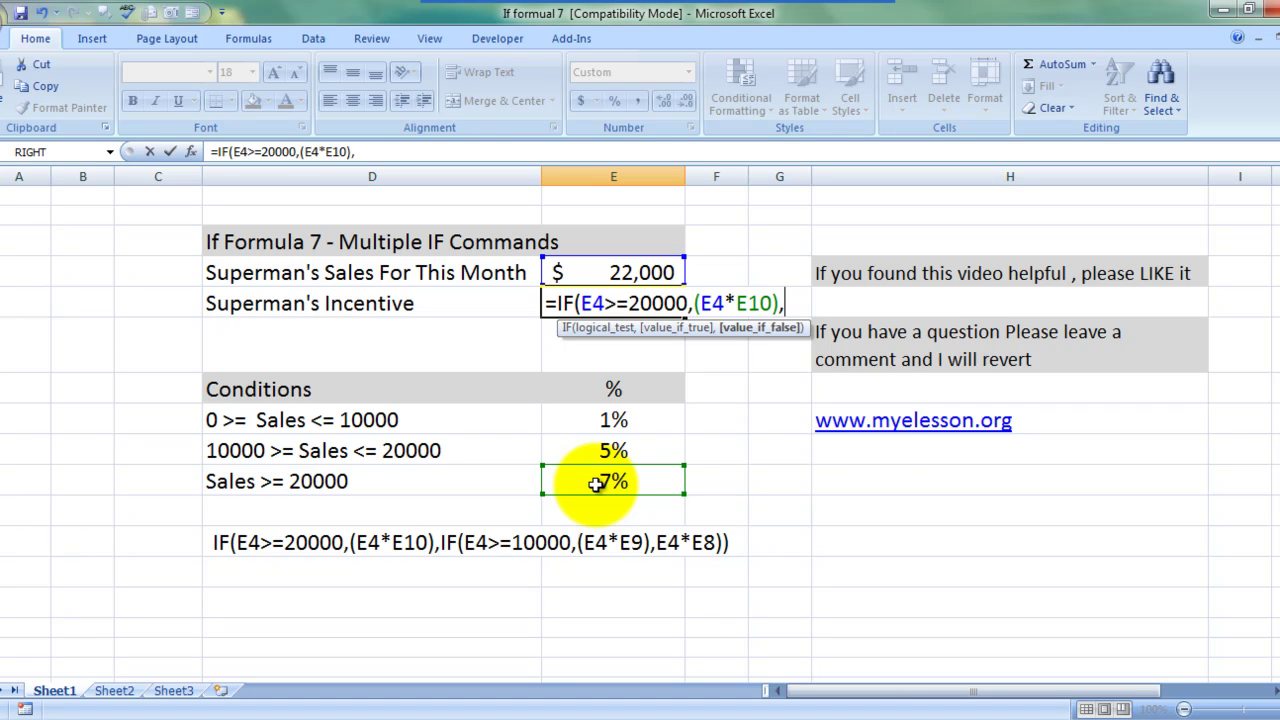
Nest a second IF as the false value, testing E4>=10000 and returning (E4*E9) when true
{"action": "type", "text": "if"}
{"action": "key", "text": "Tab"}
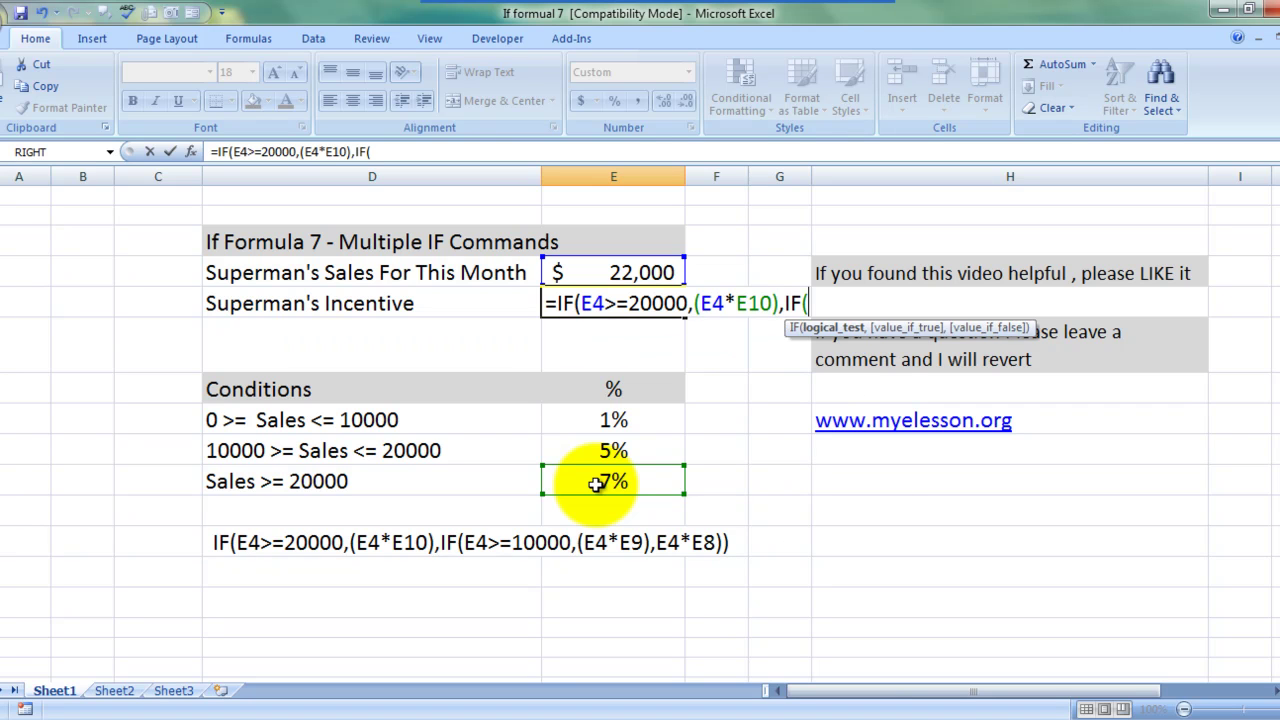
{"action": "left_click", "coordinate": [646, 277]}
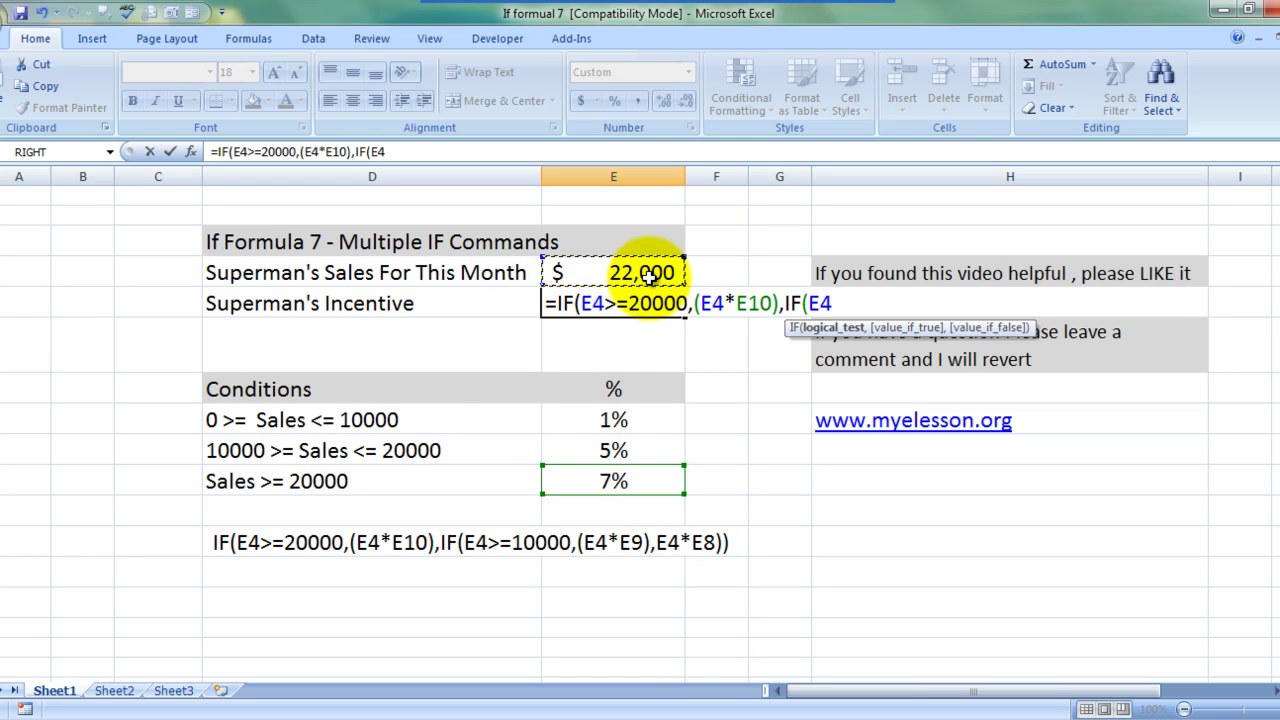
{"action": "type", "text": ">=1000"}
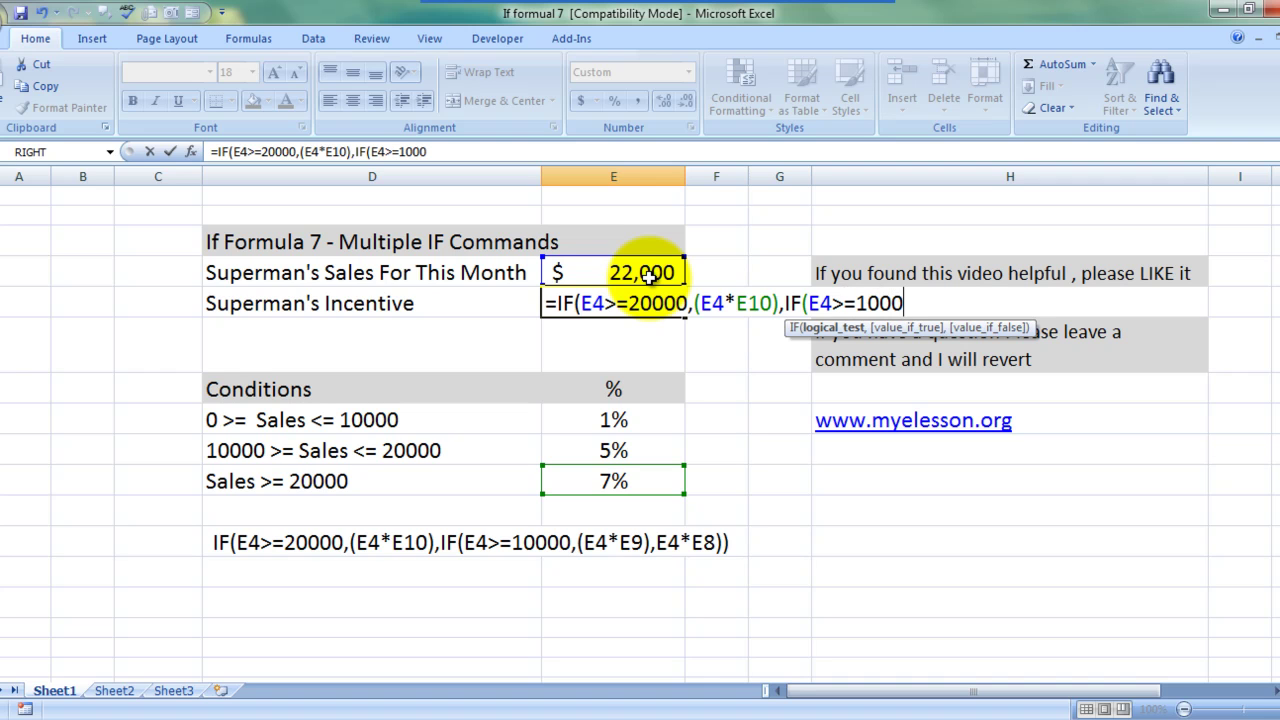
{"action": "type", "text": "0,"}
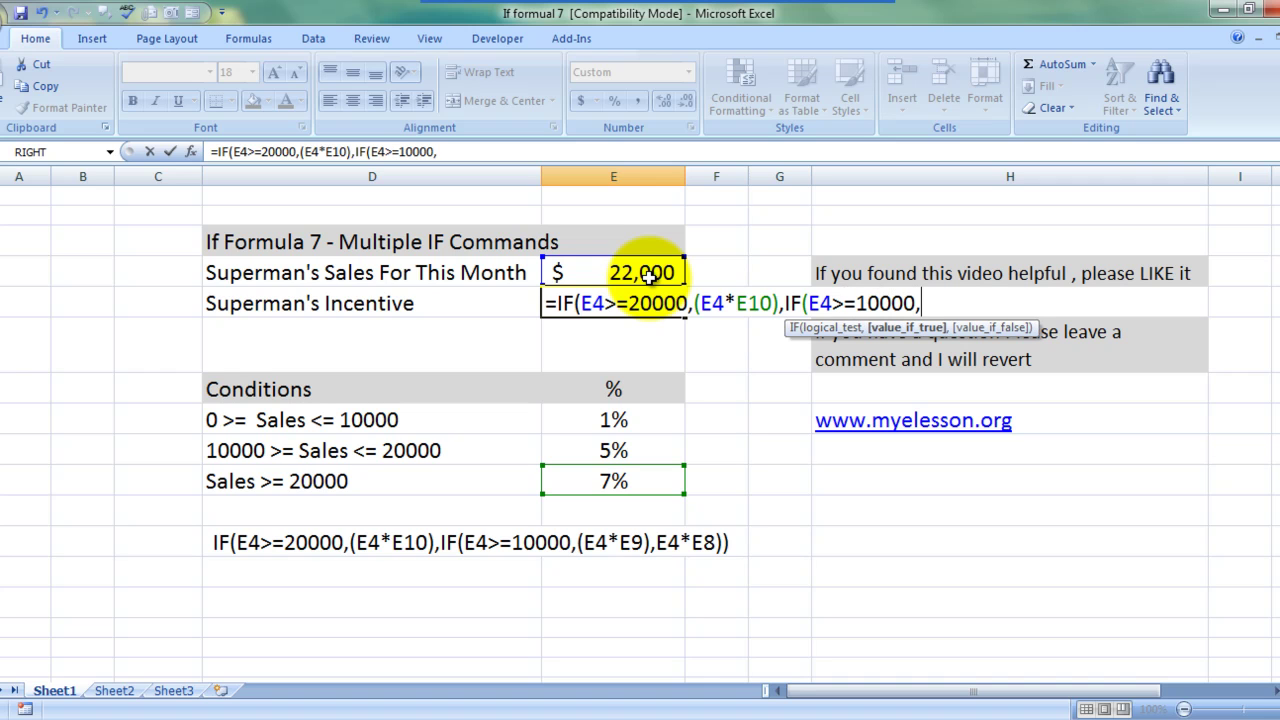
{"action": "type", "text": "("}
{"action": "left_click", "coordinate": [612, 273]}
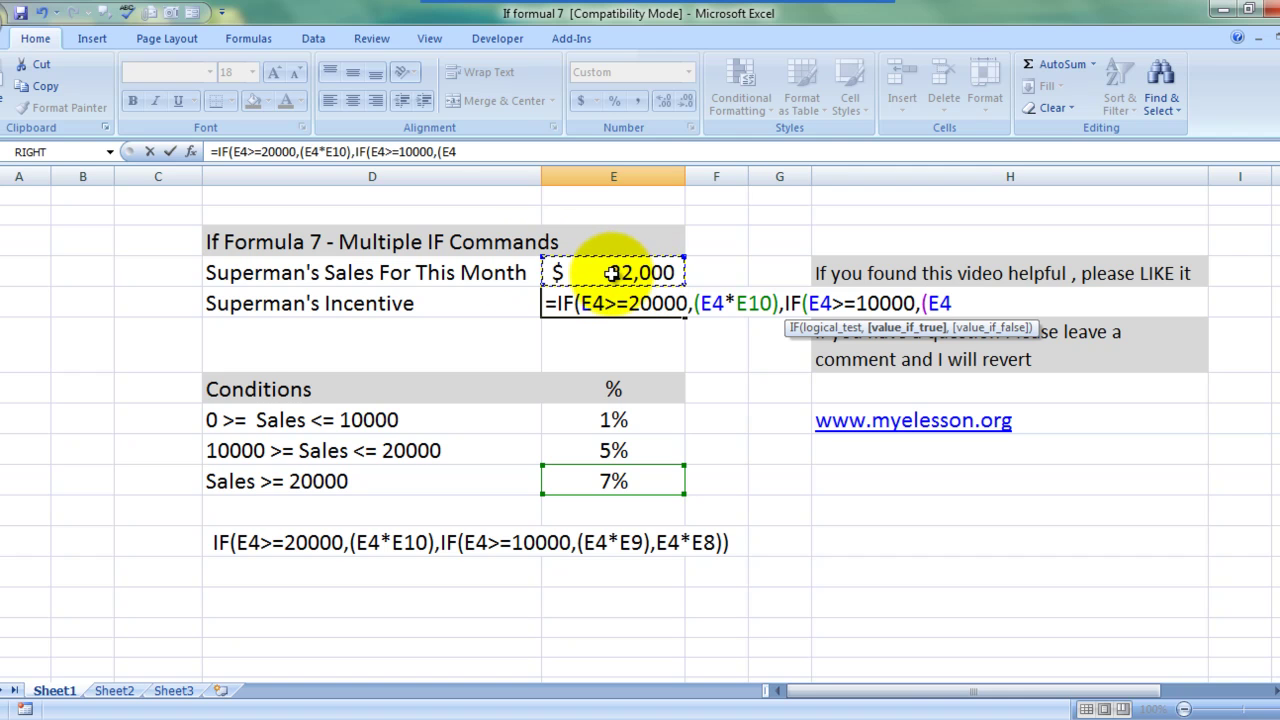
{"action": "type", "text": "*"}
{"action": "left_click", "coordinate": [632, 450]}
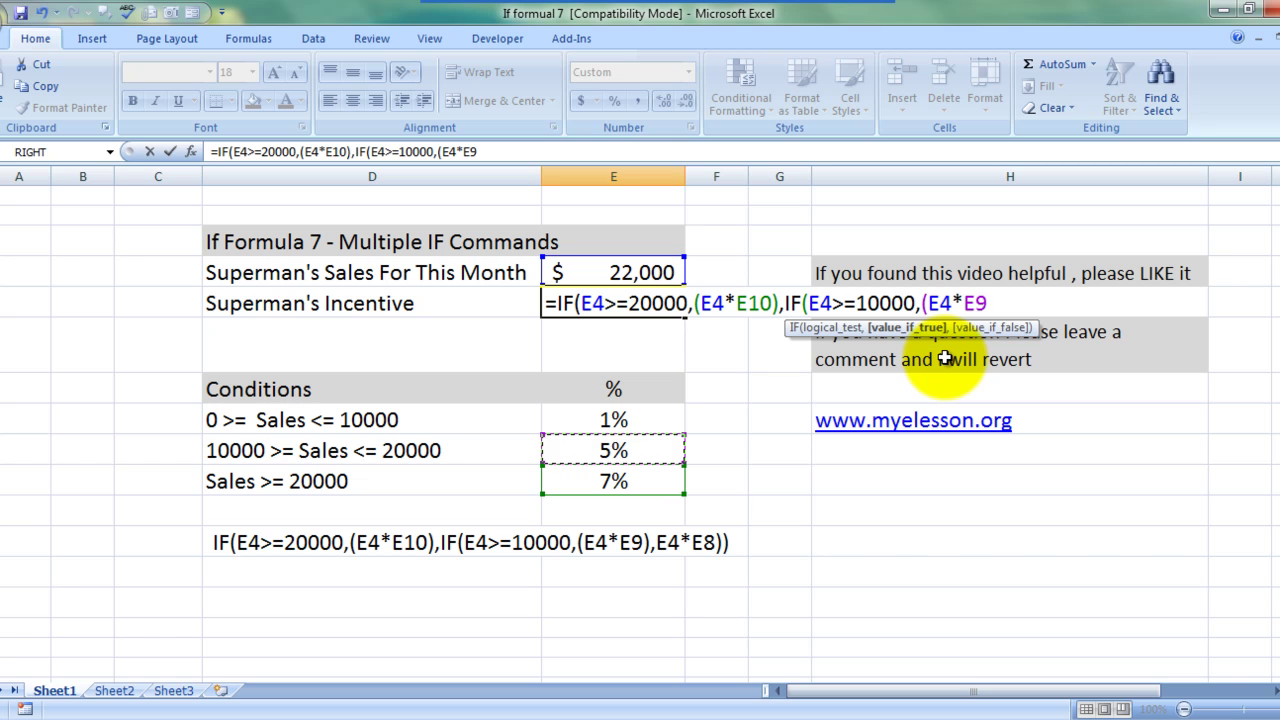
{"action": "type", "text": "),"}
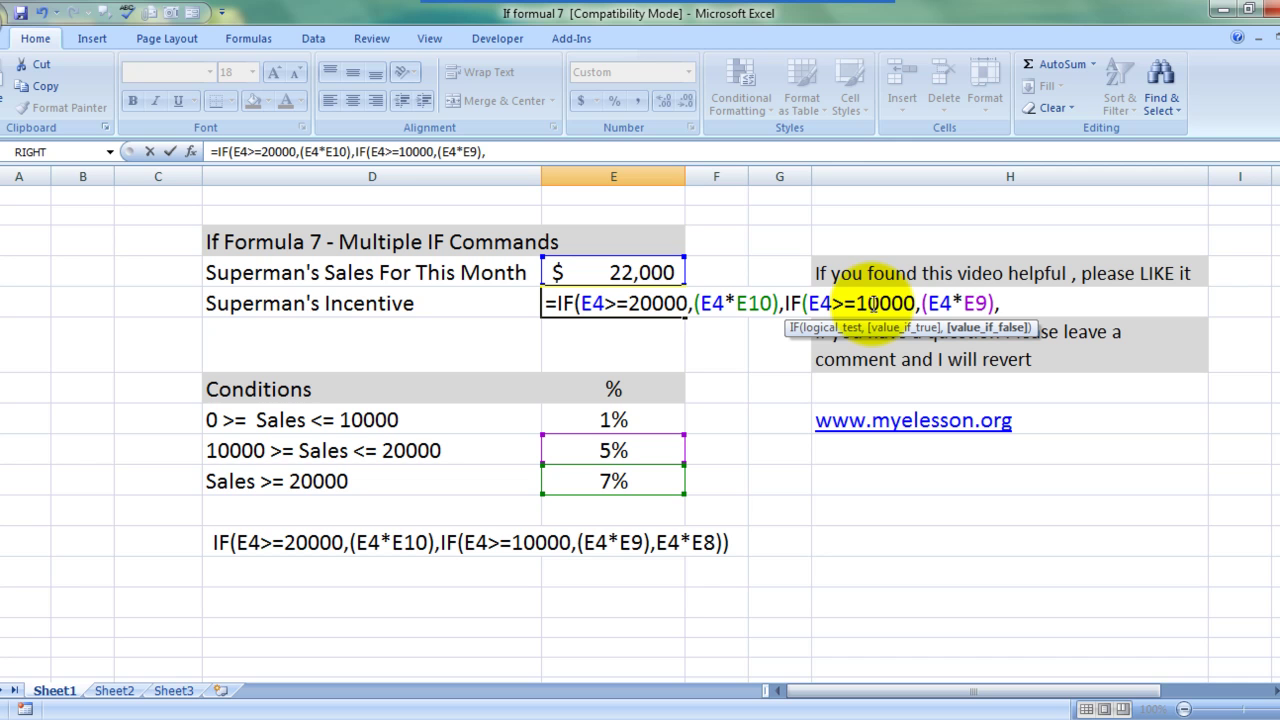
Finish the nested IF with E4*E8 as its false value and enter the formula, accepting the proposed parenthesis correction
{"action": "left_click", "coordinate": [643, 268]}
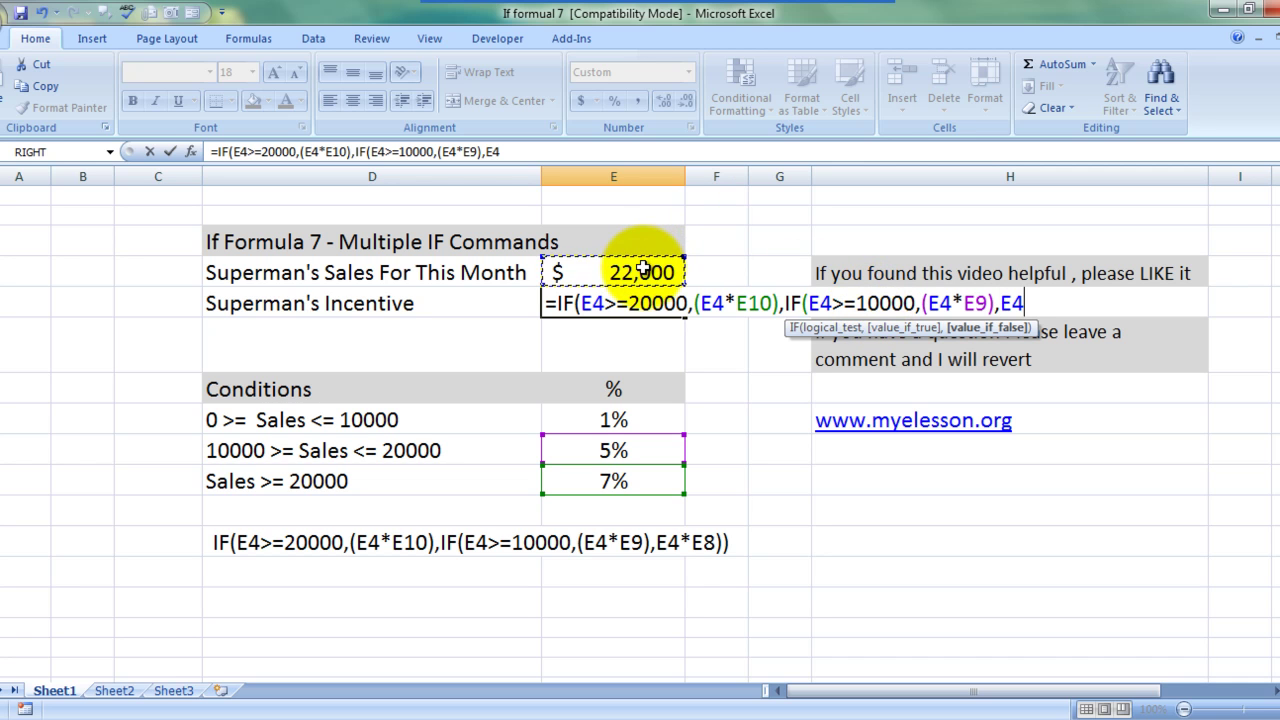
{"action": "type", "text": "*"}
{"action": "left_click", "coordinate": [610, 418]}
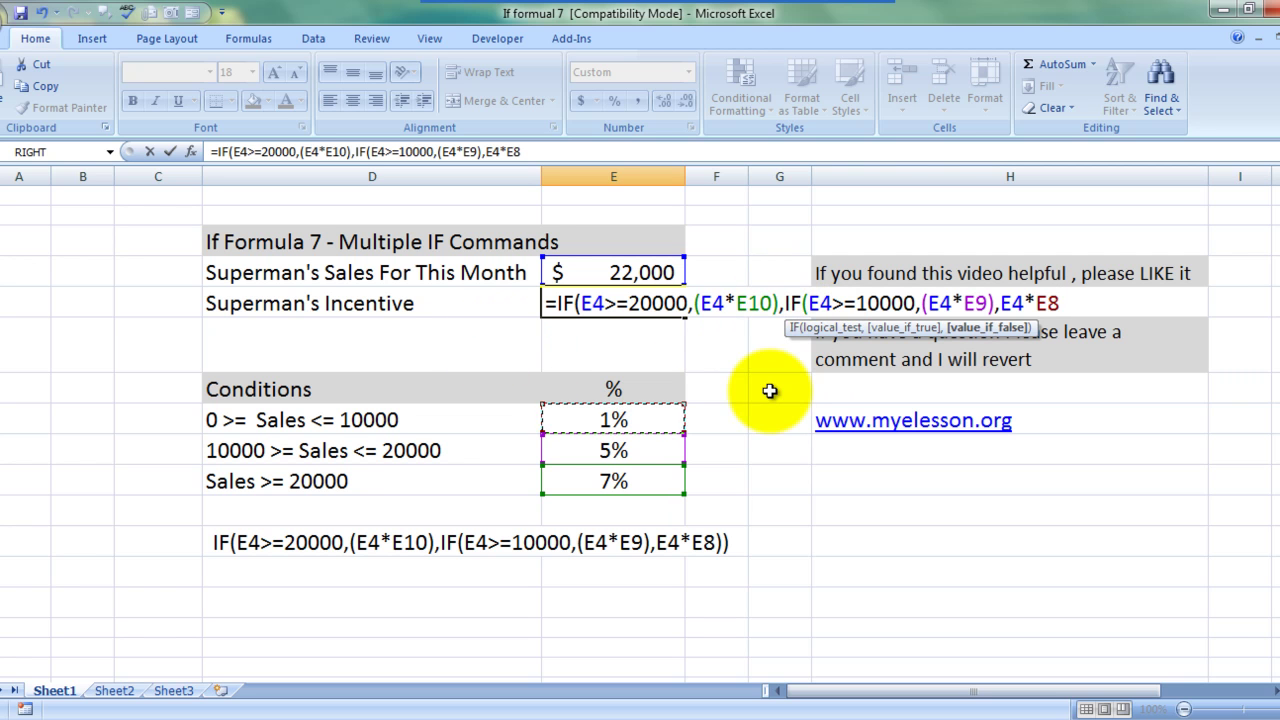
{"action": "type", "text": ")"}
{"action": "key", "text": "Return"}
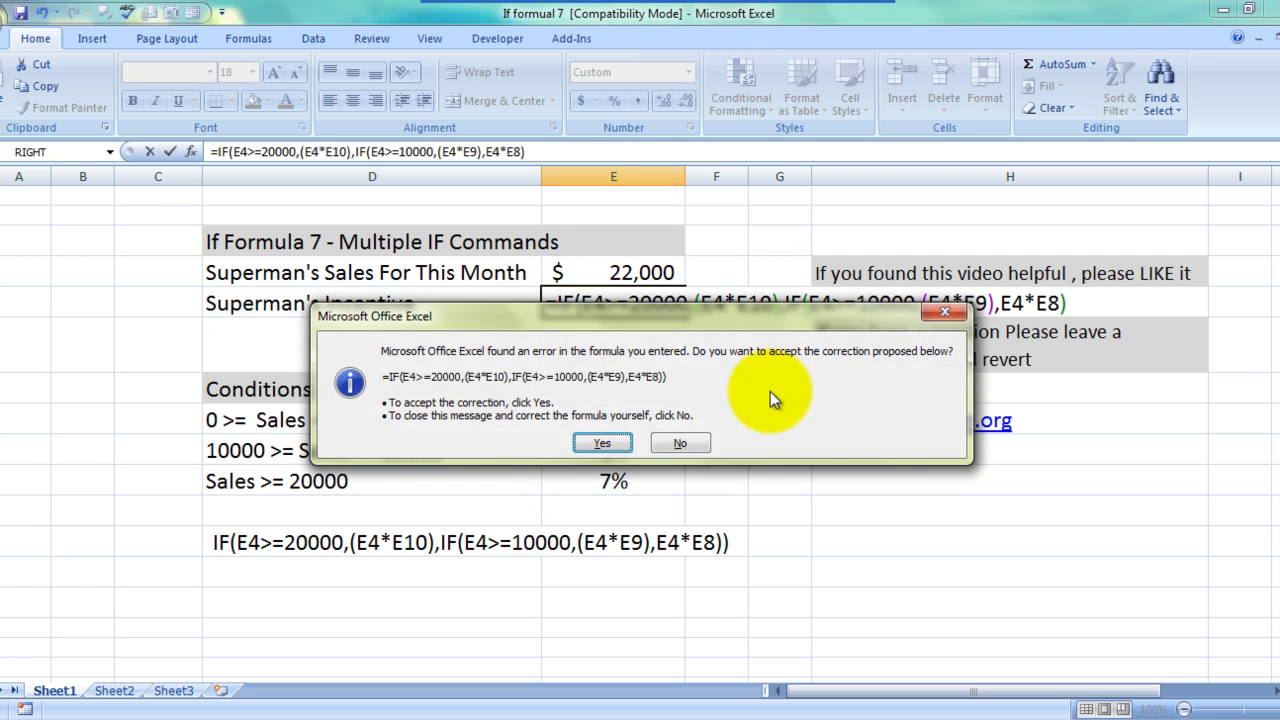
{"action": "key", "text": "Return"}
Test the rebuilt formula by setting the monthly sales in E4 to 12,000
{"action": "key", "text": "Up"}
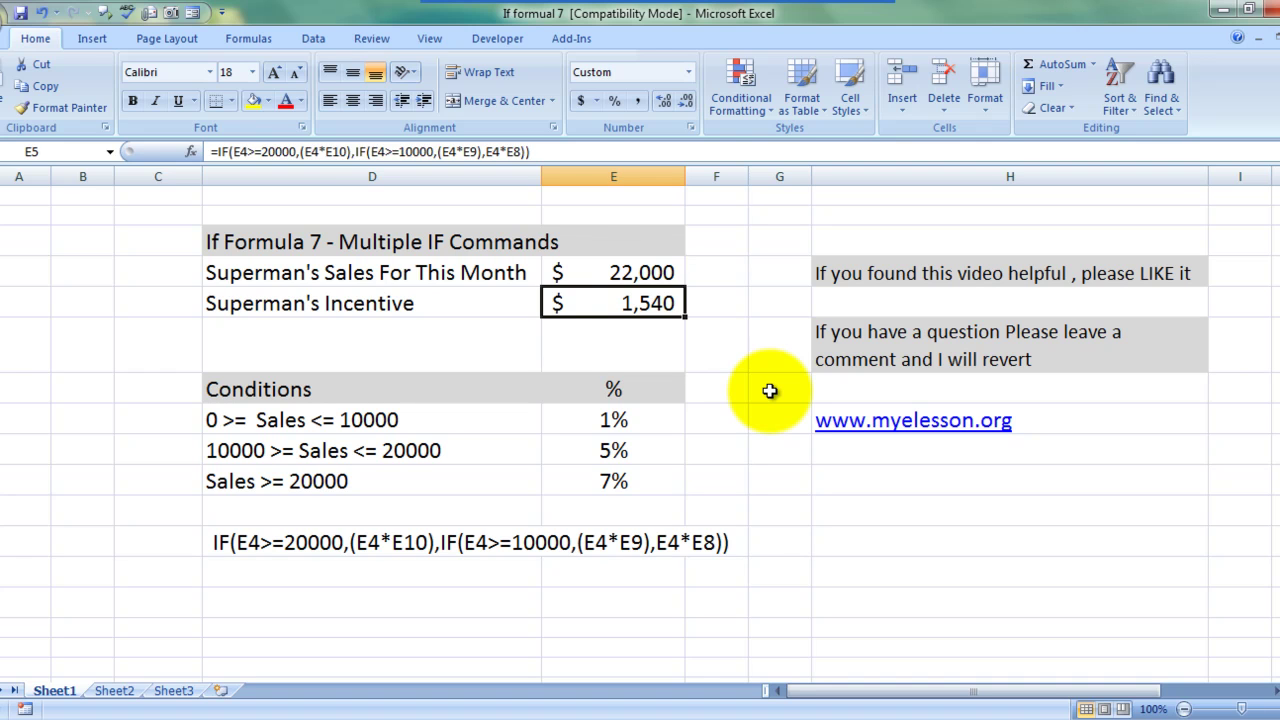
{"action": "key", "text": "Up"}
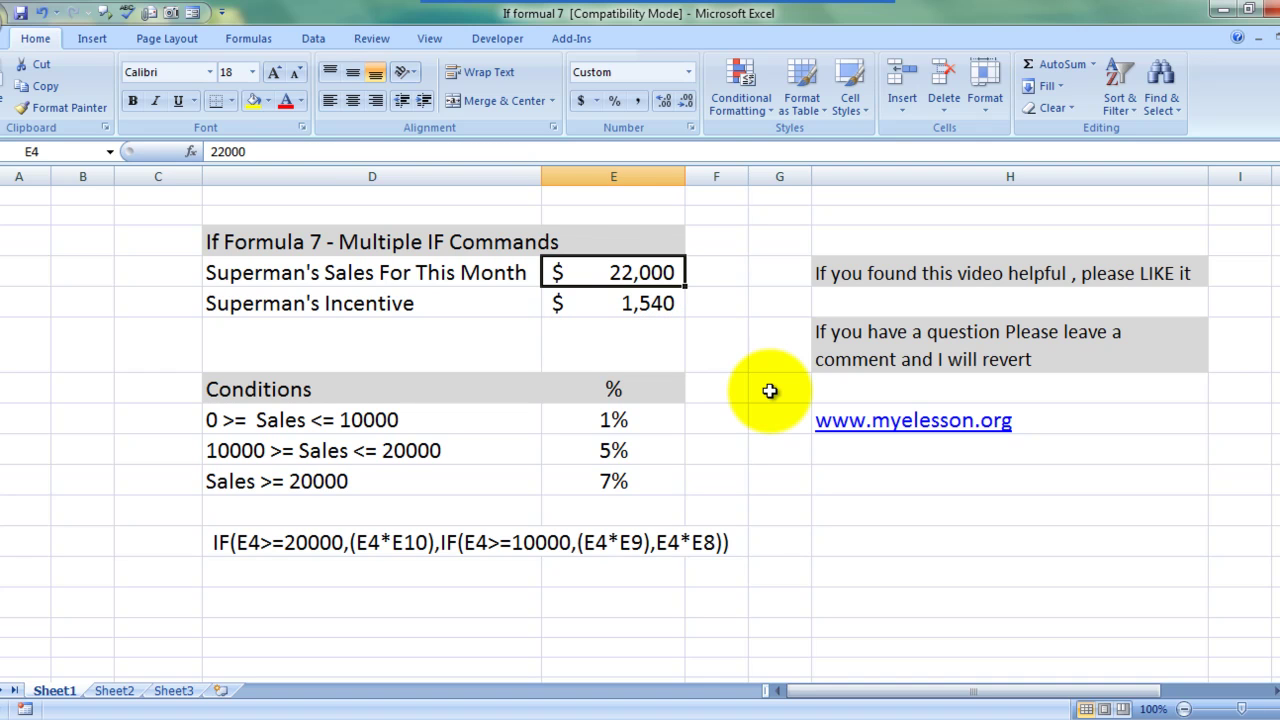
{"action": "type", "text": "12"}
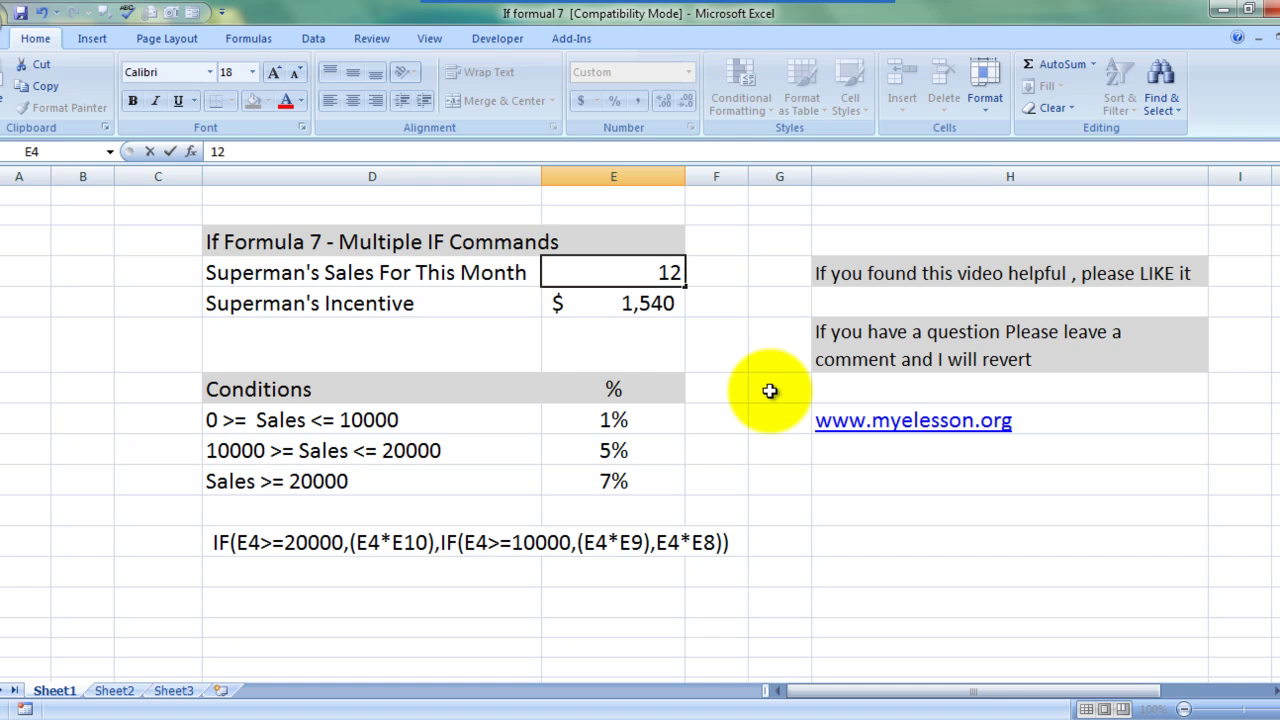
{"action": "type", "text": ",00000"}
{"action": "key", "text": "Return"}
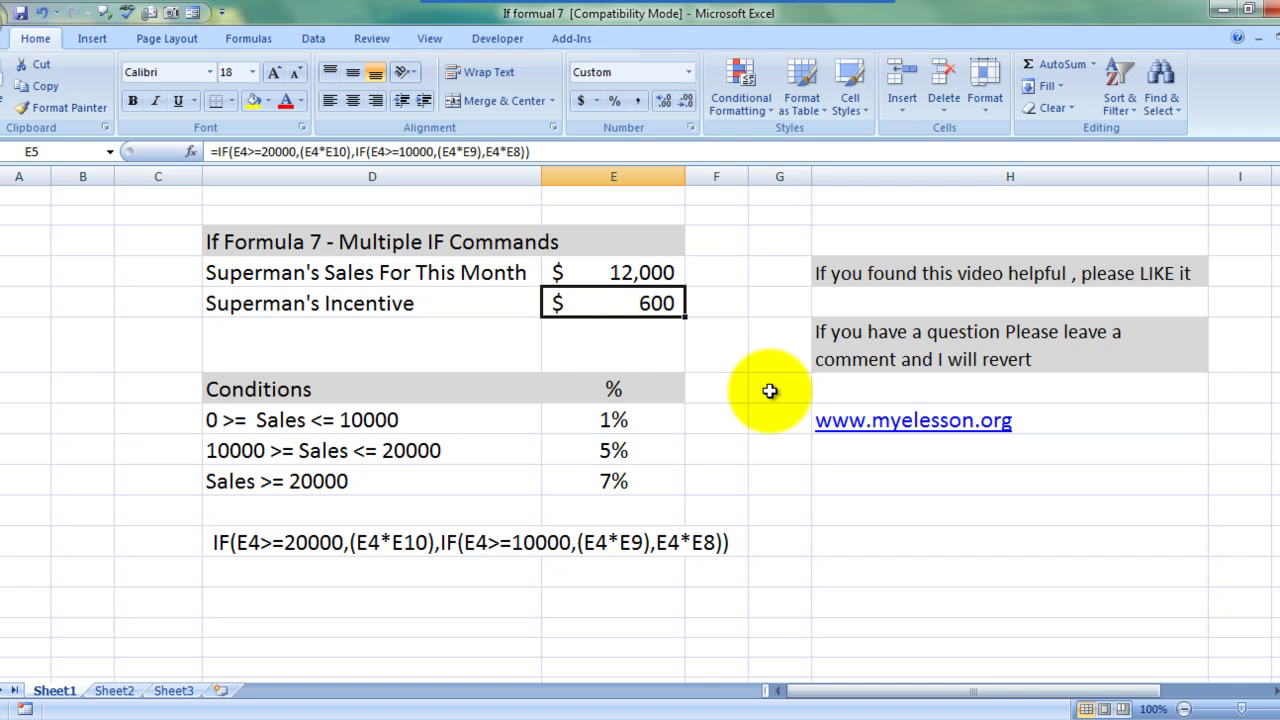
Set the monthly sales in E4 to 200 to test the lowest tier, and select empty cell H11
{"action": "key", "text": "Up"}
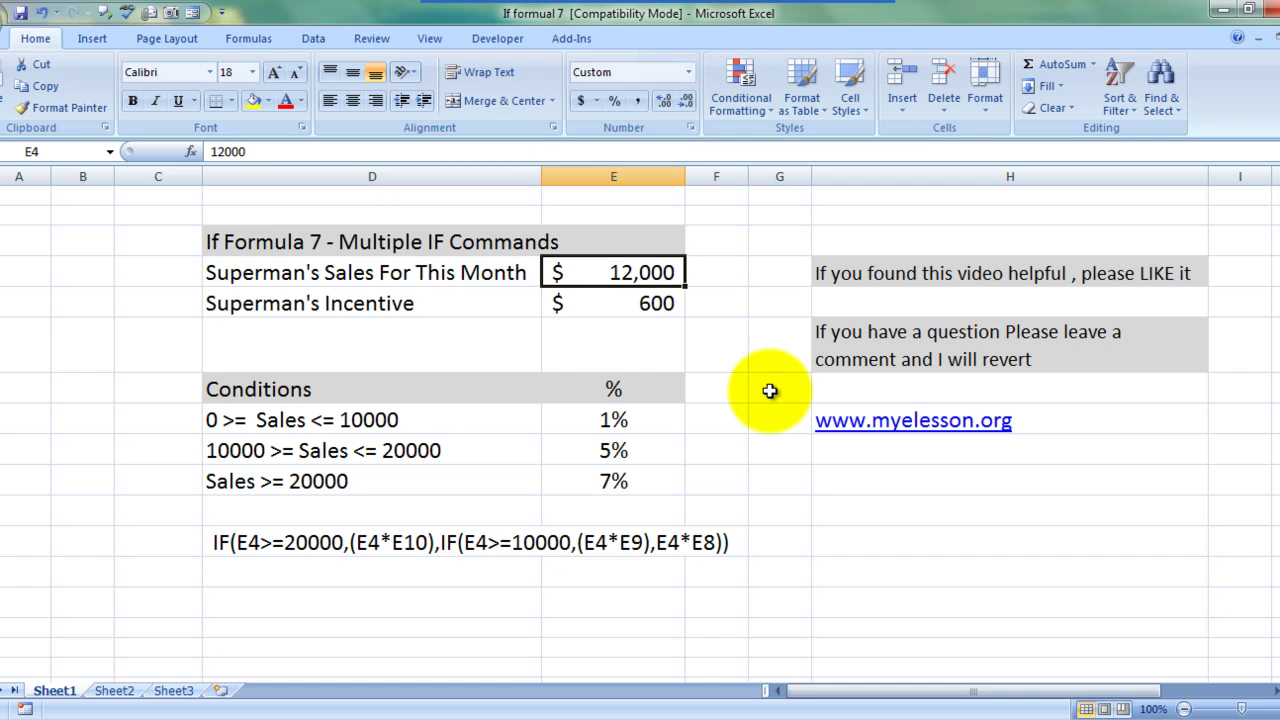
{"action": "type", "text": "200"}
{"action": "key", "text": "Return"}
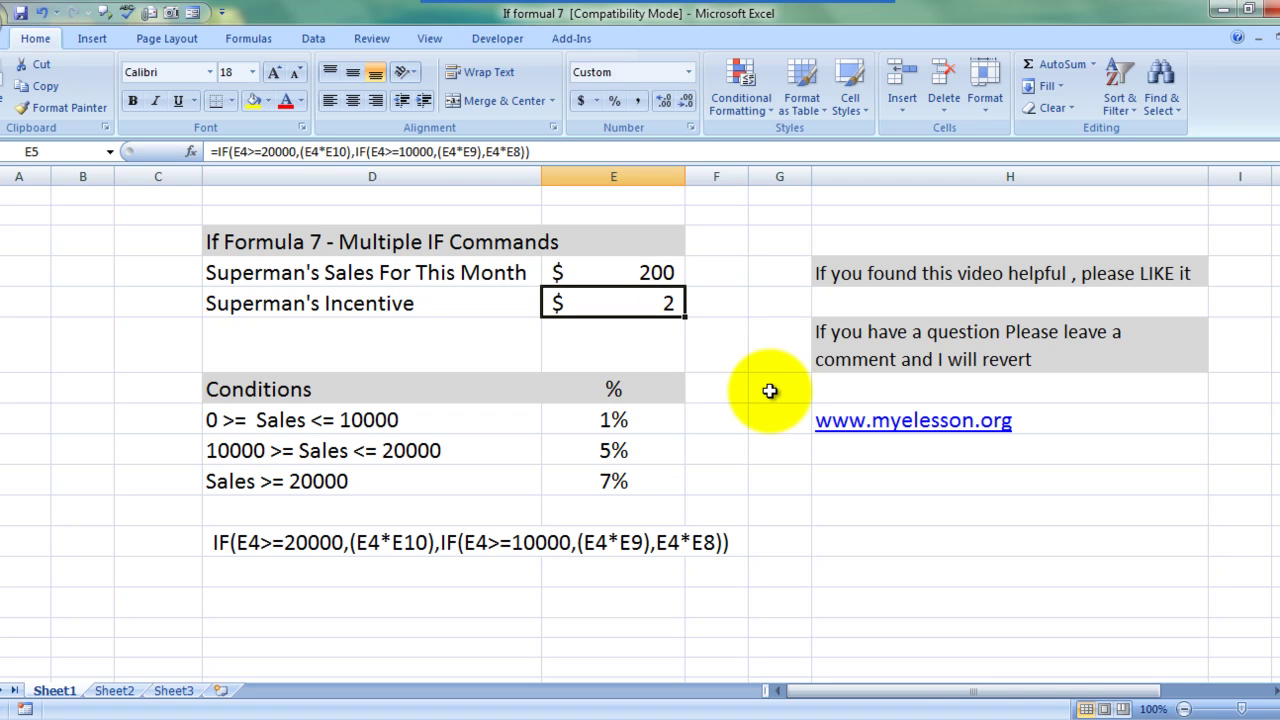
{"action": "key", "text": "Up"}
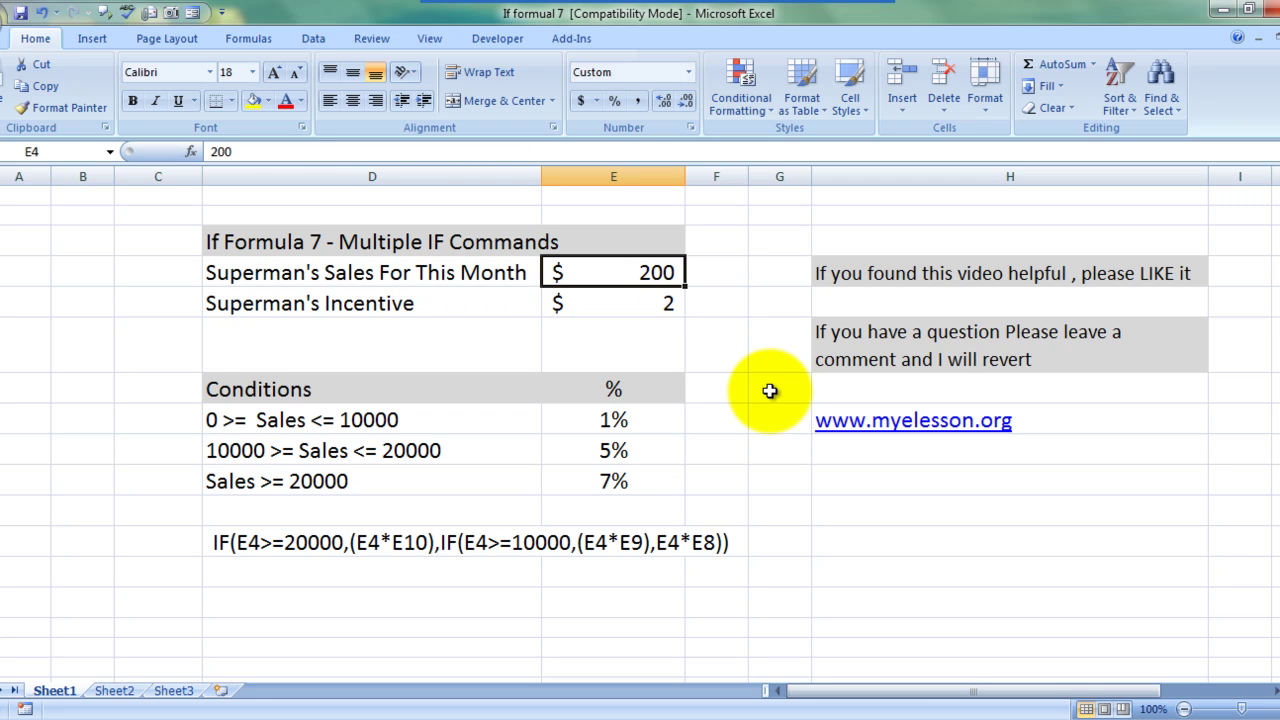
{"action": "left_click", "coordinate": [852, 524]}
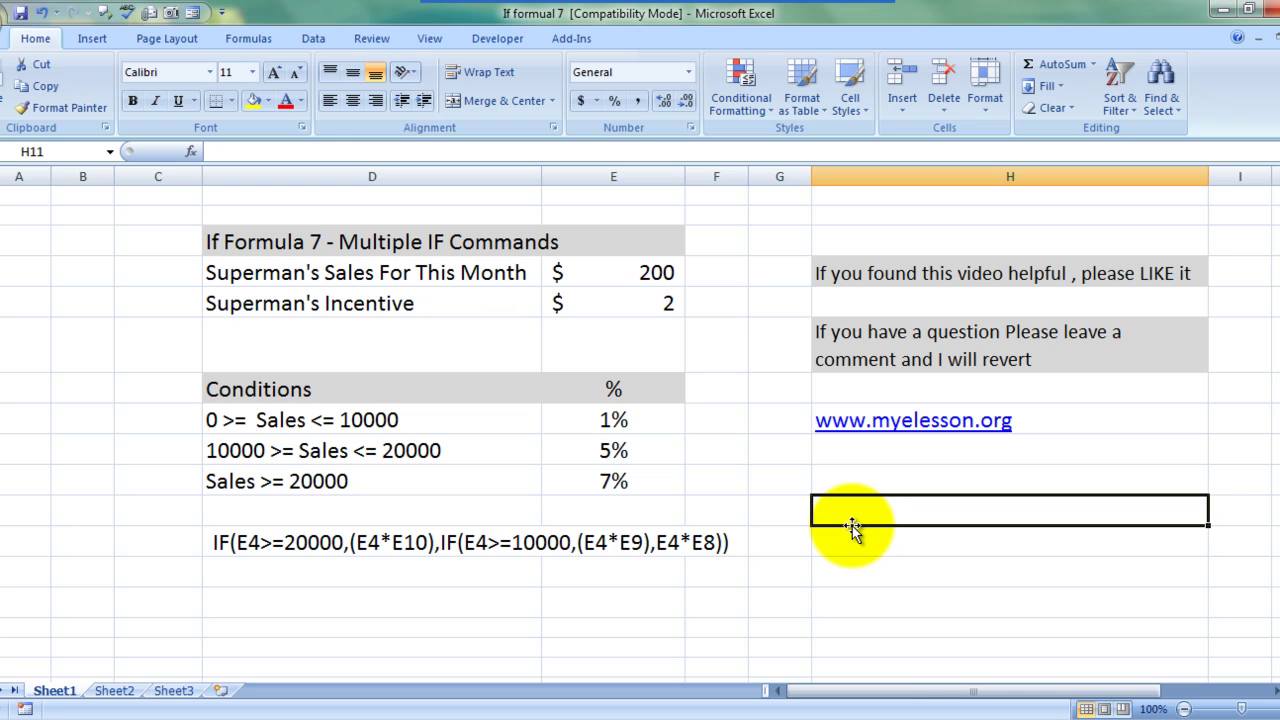